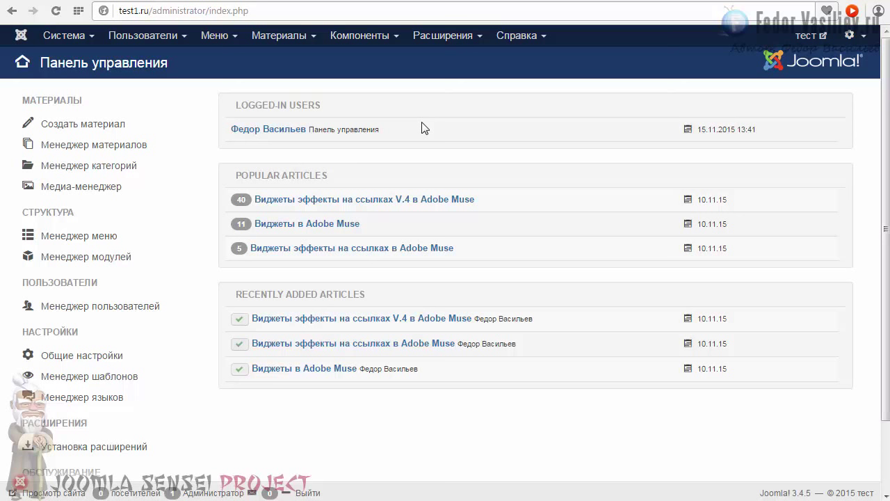
From Расширения > Менеджер модулей, create a new module of type HTML-код
left_click(438, 39)
left_click(449, 89)
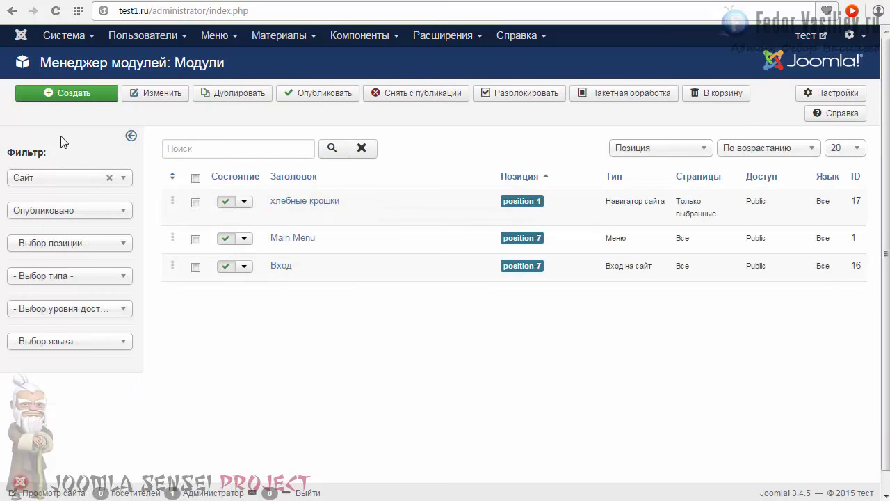
left_click(67, 96)
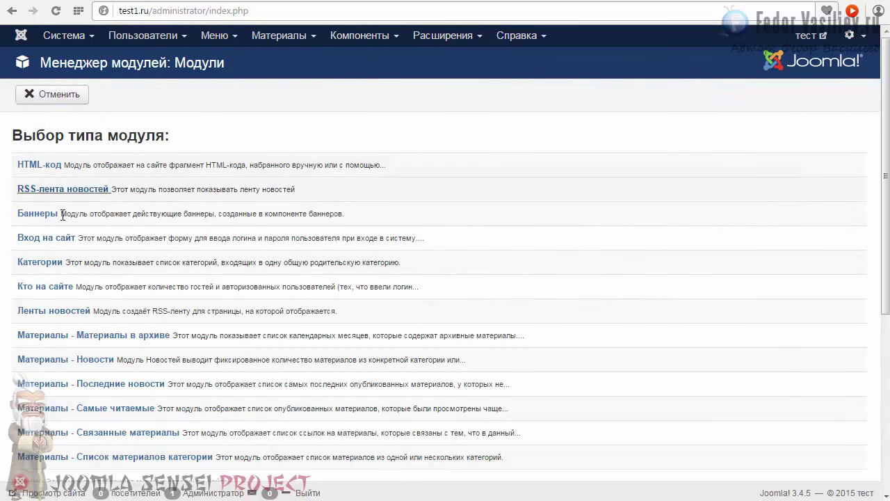
left_click(40, 167)
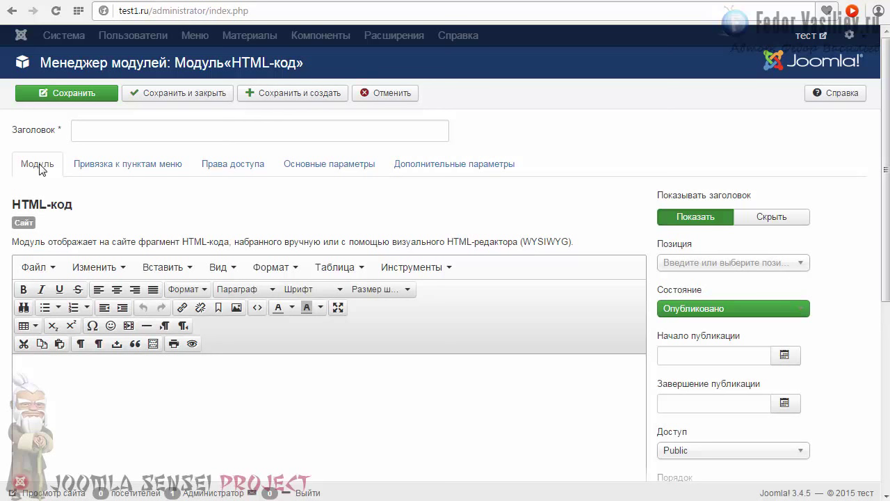
Enter 'видео' as the module title and glance at the site's front page
left_click(110, 131)
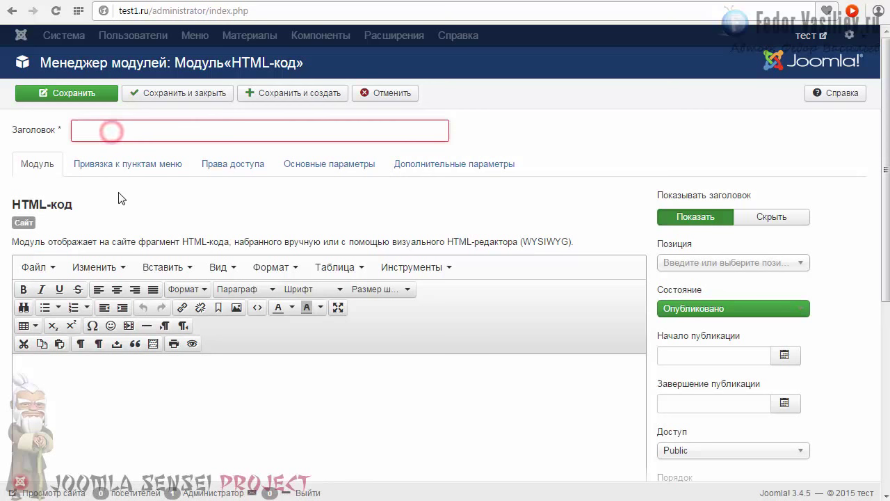
scroll(119, 194, "down", 2)
scroll(218, 253, "down", 2)
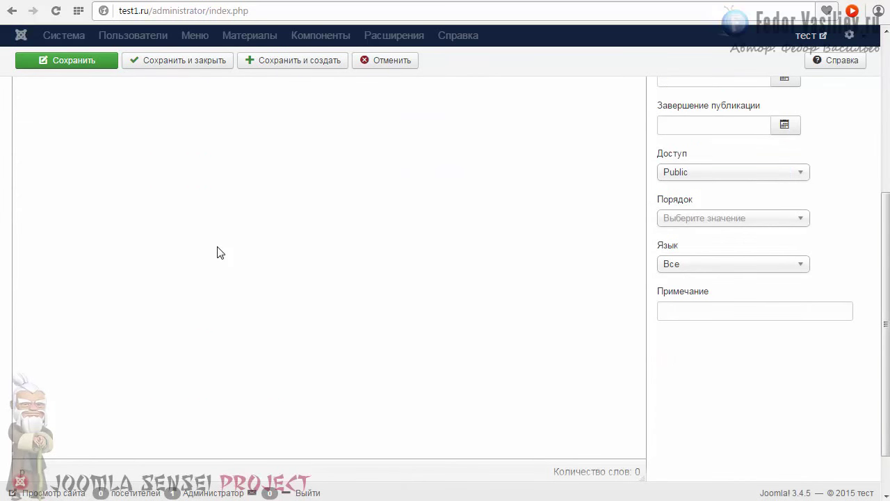
scroll(224, 237, "up", 3)
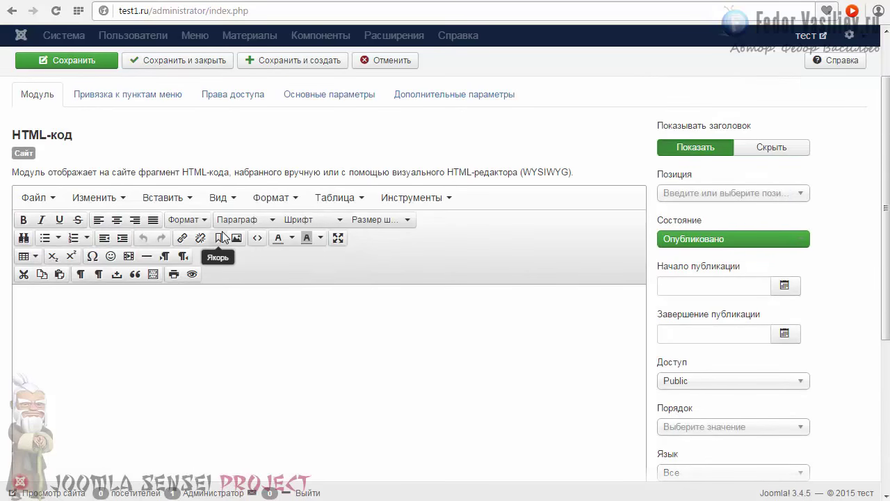
scroll(175, 213, "up", 1)
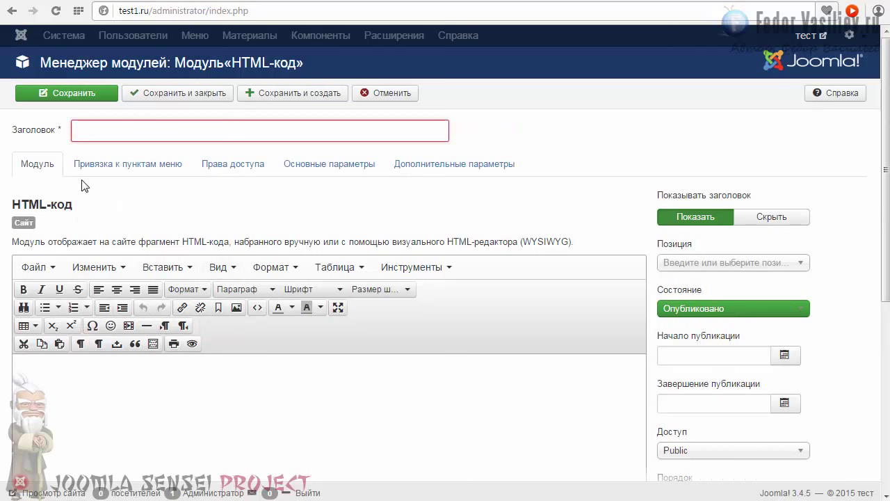
left_click(89, 133)
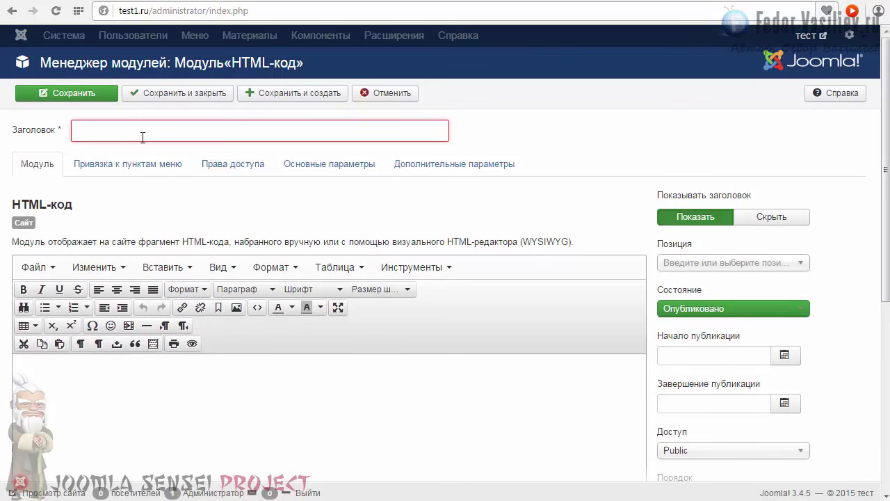
type("видео")
left_click(532, 135)
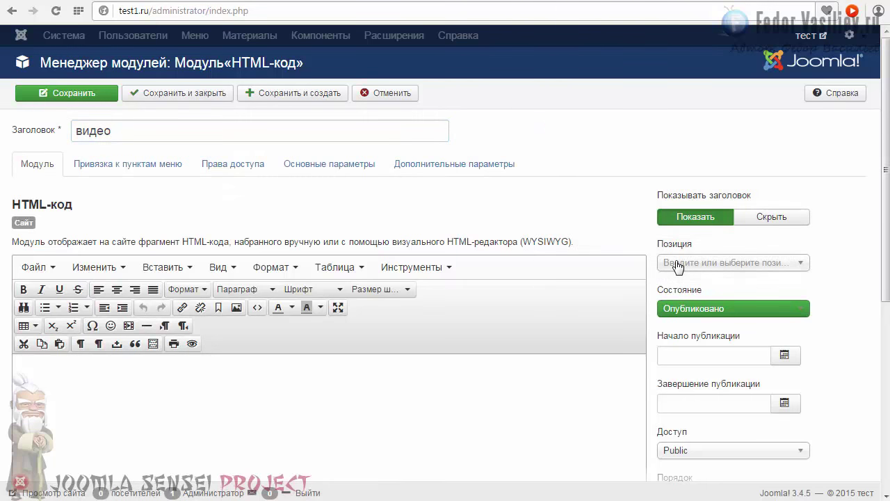
left_click(557, 2)
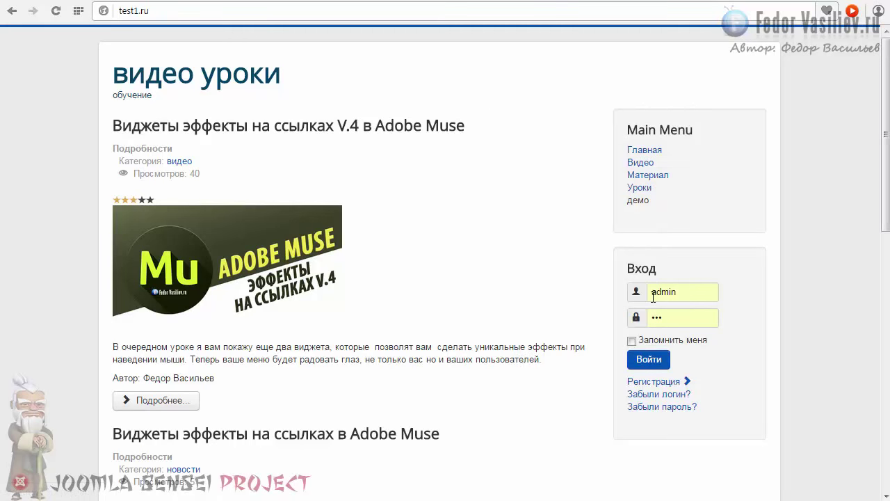
left_click(606, 4)
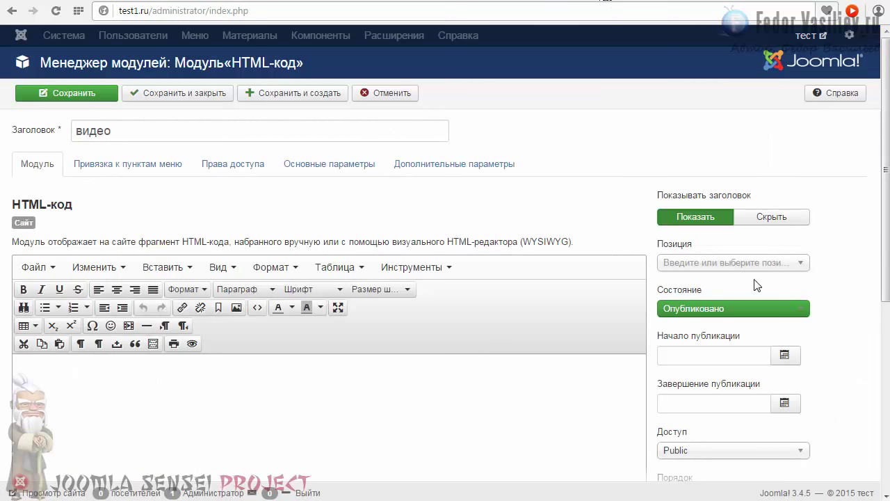
Set the module position to Right [position-7]
left_click(798, 263)
left_click_drag(801, 321, 809, 403)
left_click(704, 334)
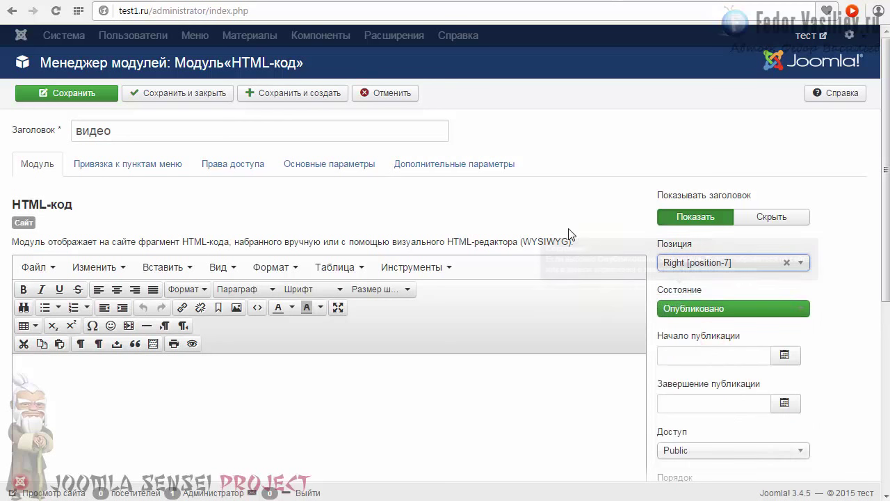
left_click_drag(887, 278, 888, 412)
scroll(218, 195, "up", 5)
Assign the module 'Только на указанных страницах' with only Главная checked, then return to the Модуль tab
left_click(144, 158)
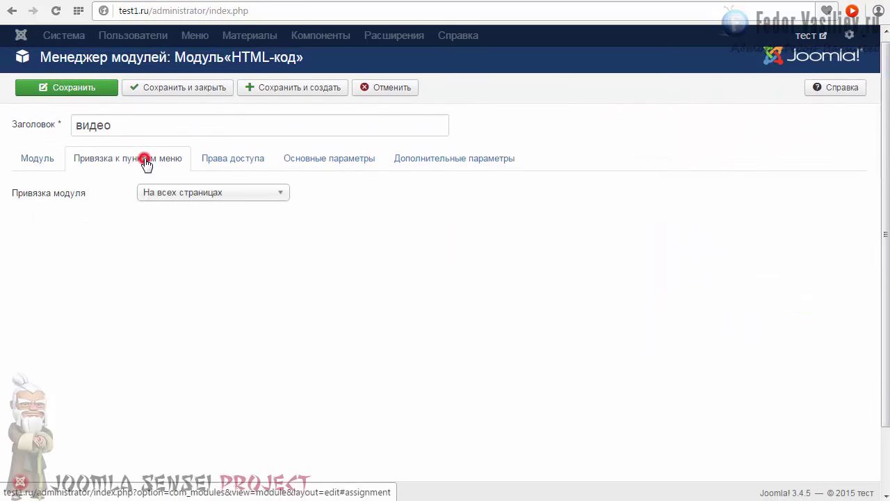
left_click(204, 198)
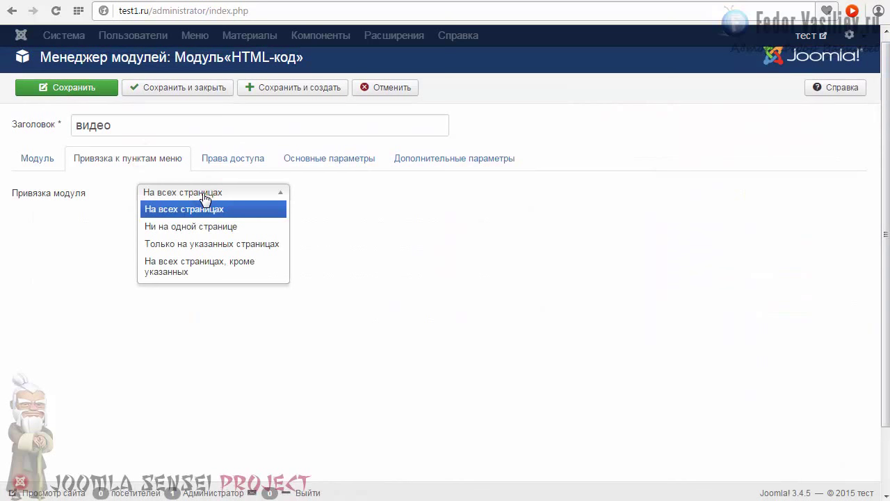
left_click(200, 244)
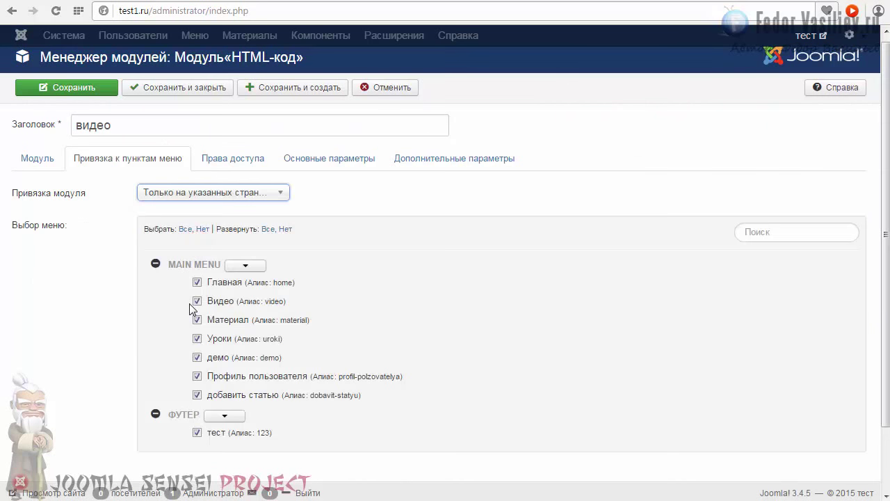
left_click(246, 268)
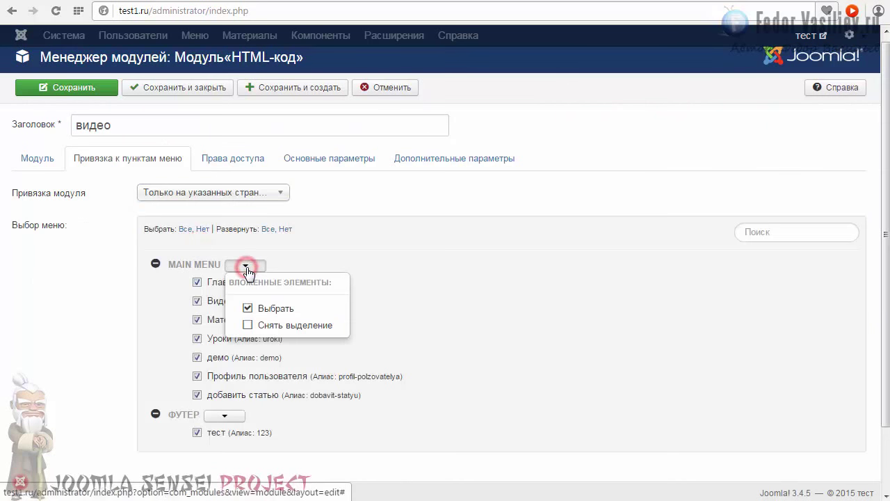
left_click(249, 325)
left_click(197, 433)
left_click(197, 282)
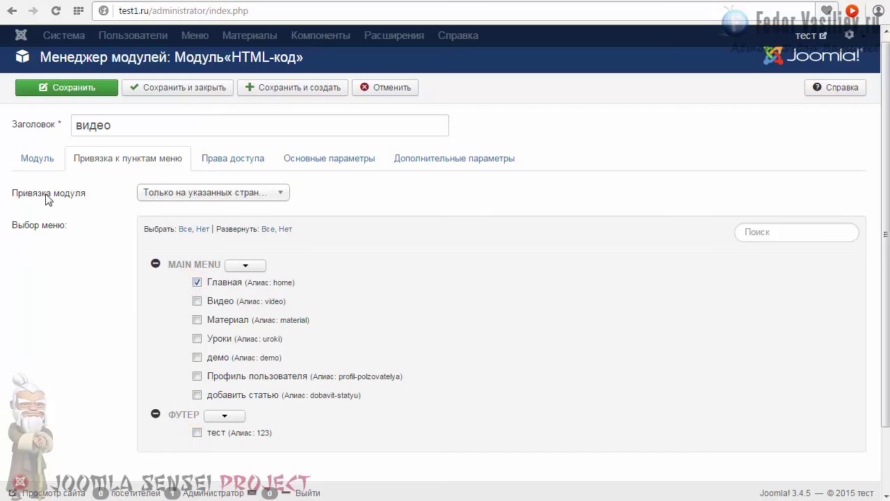
left_click(38, 161)
scroll(165, 217, "down", 3)
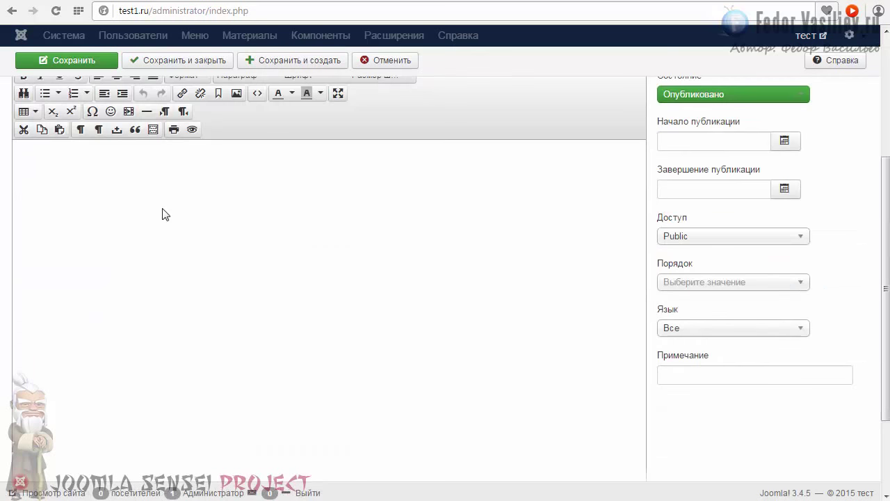
On the YouTube video, copy the iframe code from Поделиться > HTML-код
left_click(677, 1)
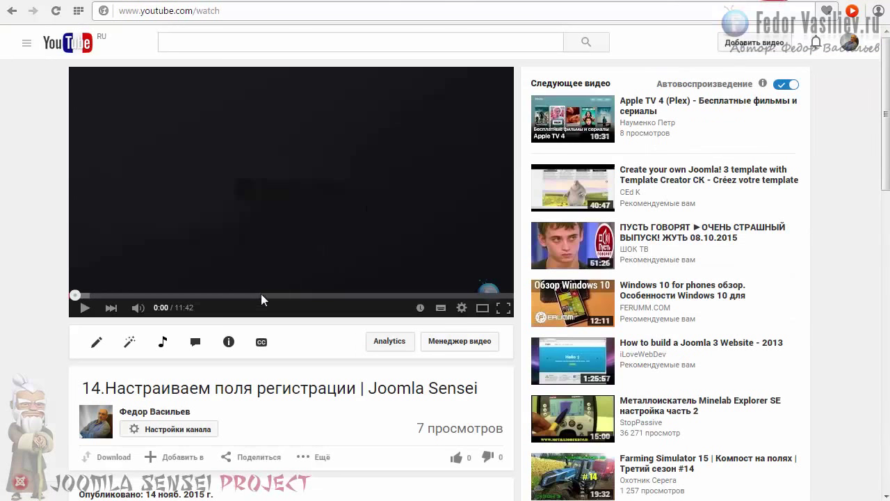
left_click_drag(882, 145, 882, 198)
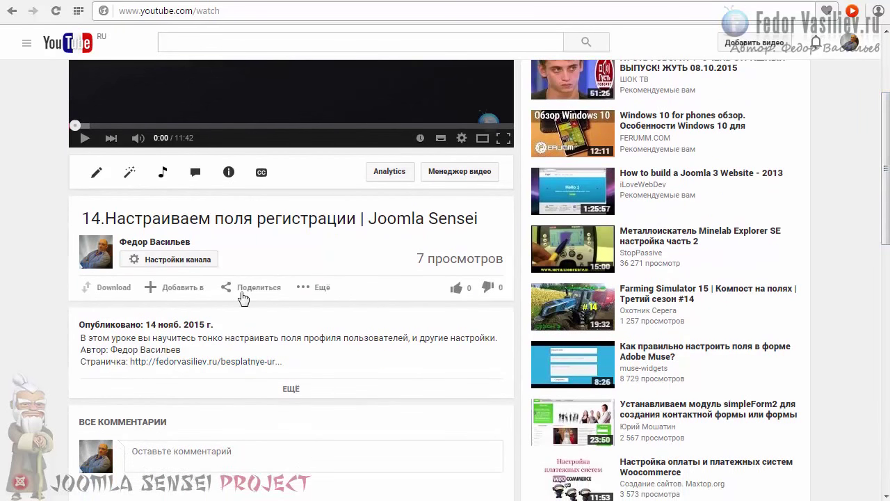
left_click(254, 287)
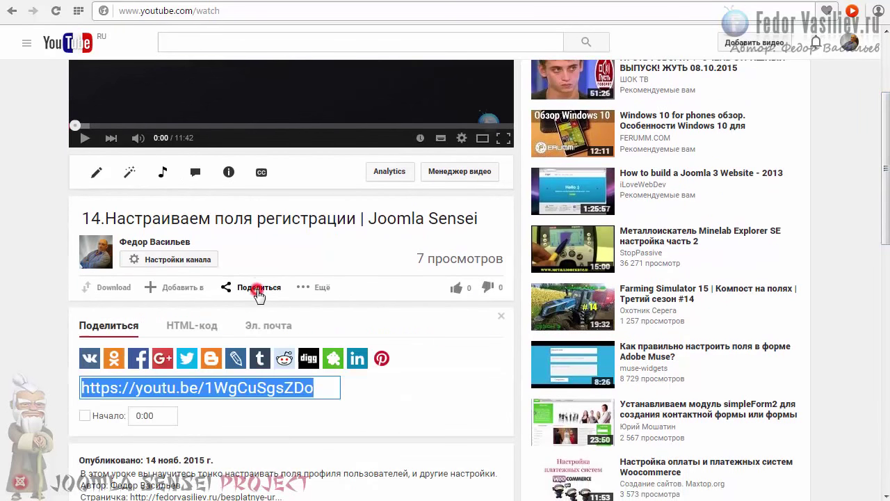
left_click(199, 327)
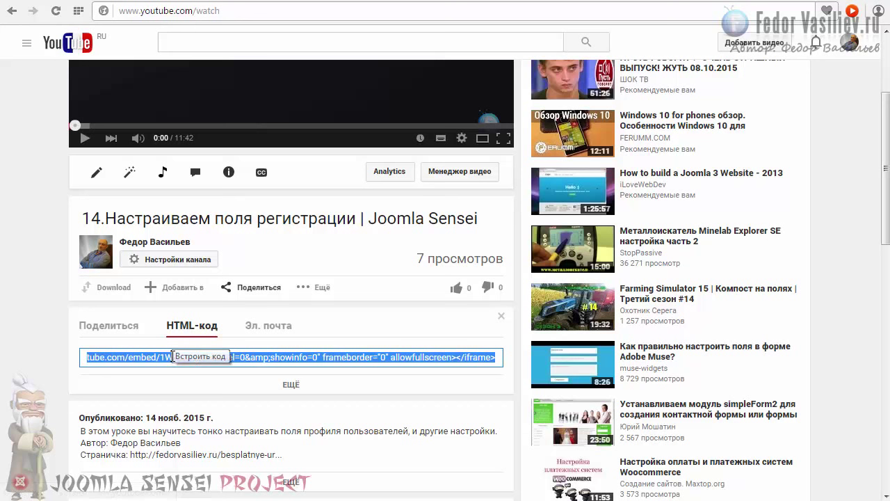
right_click(169, 352)
left_click(212, 417)
Inspect the embed code by selecting parts of it, then return to the Joomla module editor
left_click_drag(174, 358, 30, 357)
left_click(116, 365)
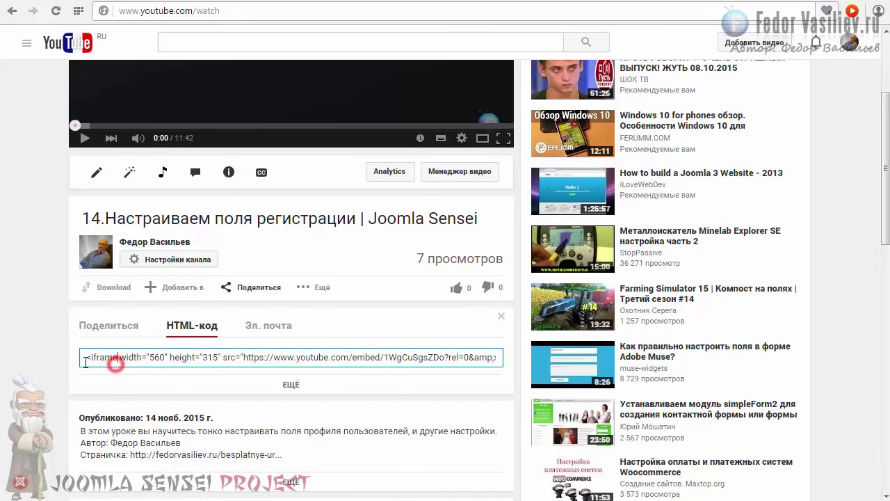
left_click_drag(84, 358, 141, 357)
left_click(110, 359)
left_click_drag(87, 358, 463, 357)
left_click(475, 352)
left_click(487, 358)
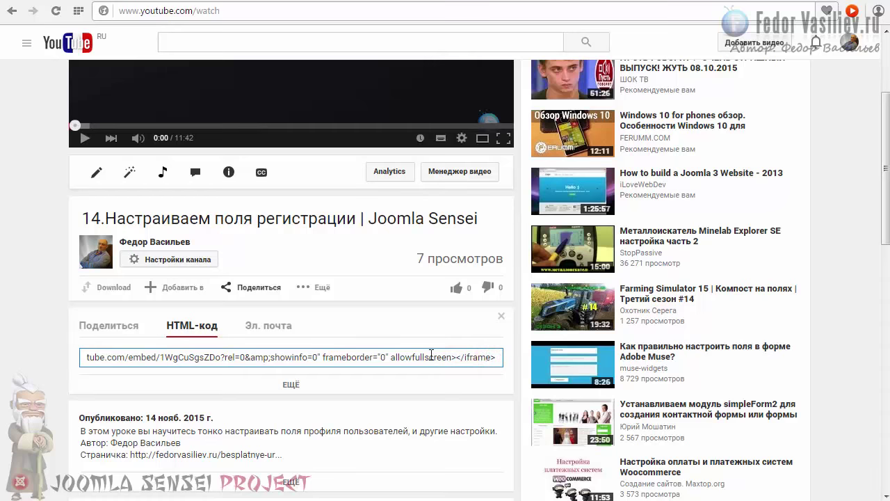
left_click(610, 1)
scroll(119, 326, "up", 4)
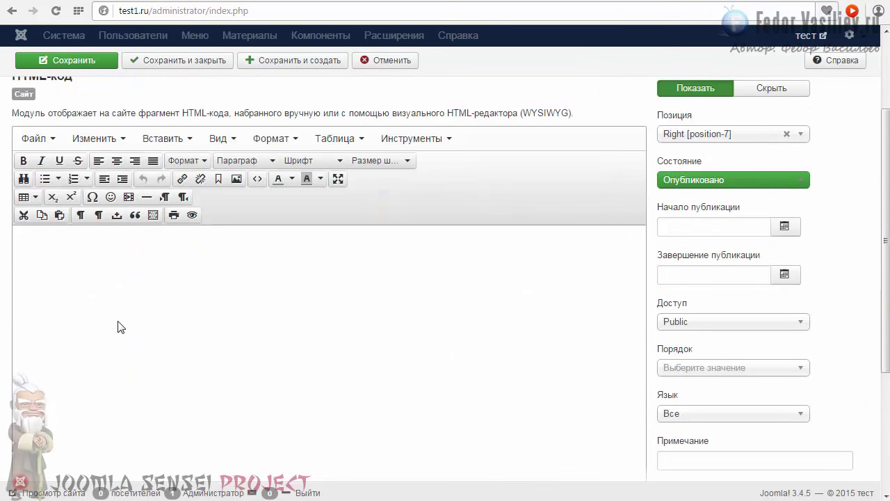
Paste the YouTube iframe code into the editor's source code view and apply it with Ok
scroll(104, 206, "down", 3)
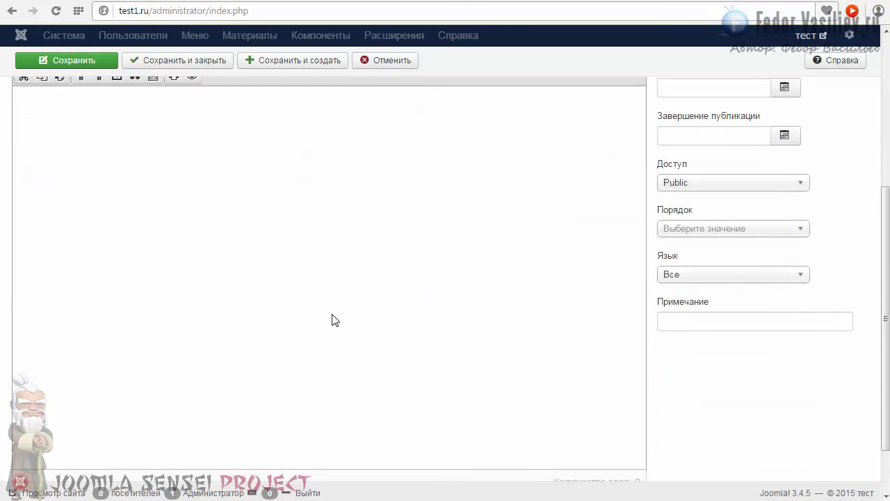
scroll(332, 319, "up", 3)
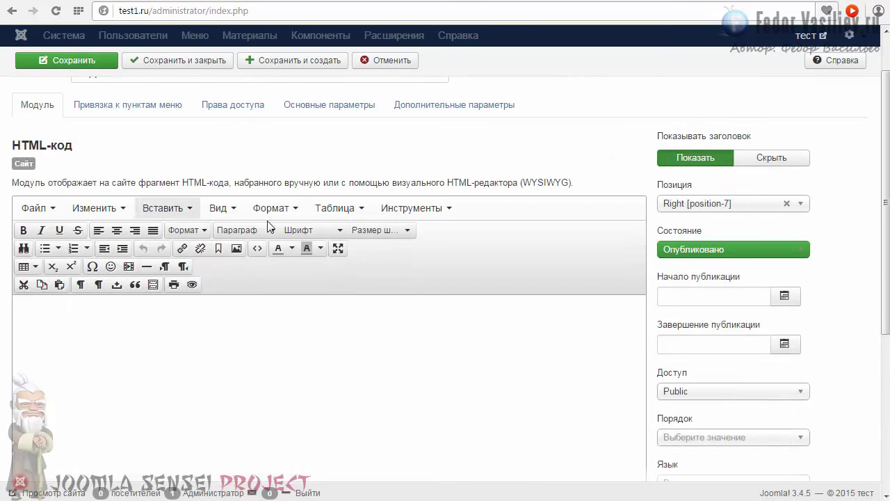
scroll(177, 332, "down", 4)
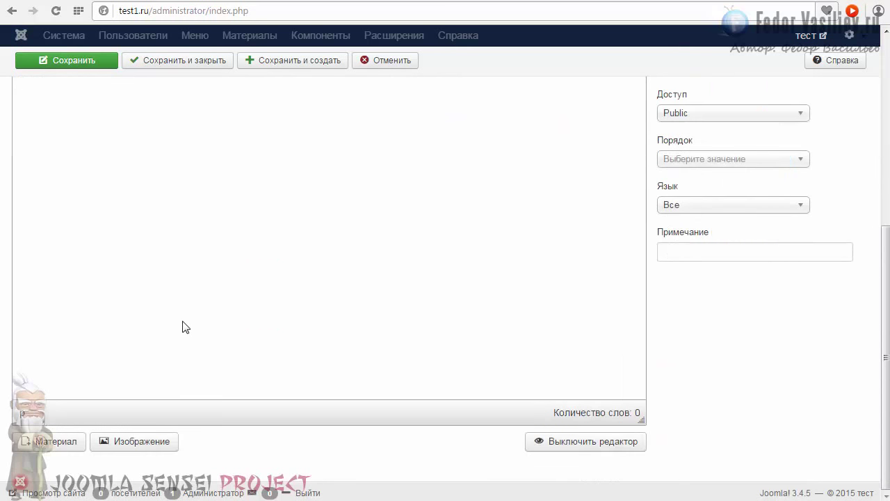
scroll(183, 326, "up", 2)
scroll(201, 255, "up", 1)
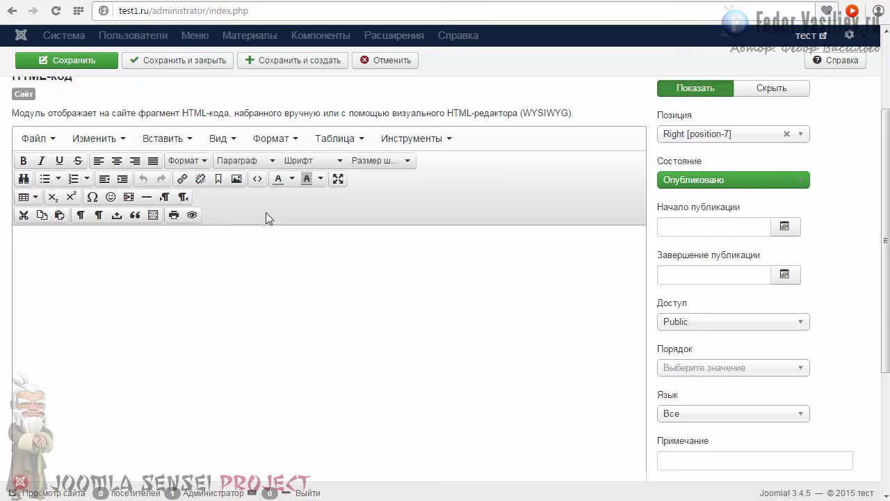
left_click(257, 182)
right_click(261, 131)
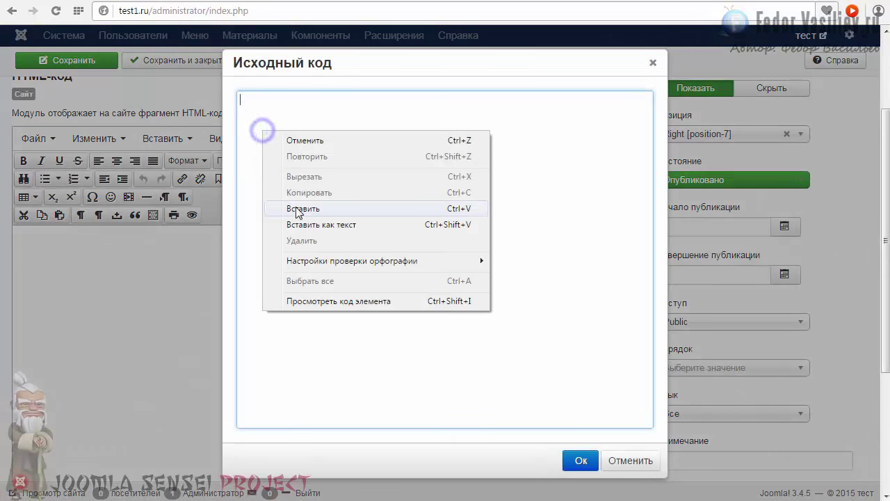
left_click(298, 209)
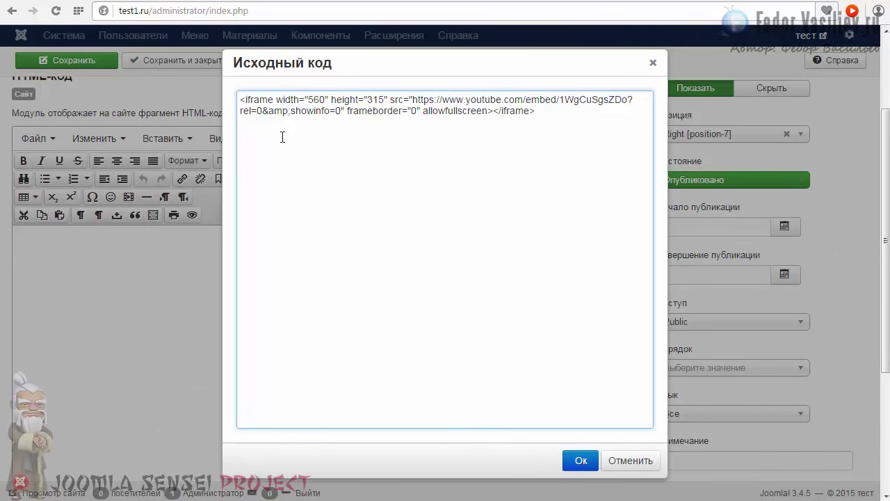
left_click(579, 463)
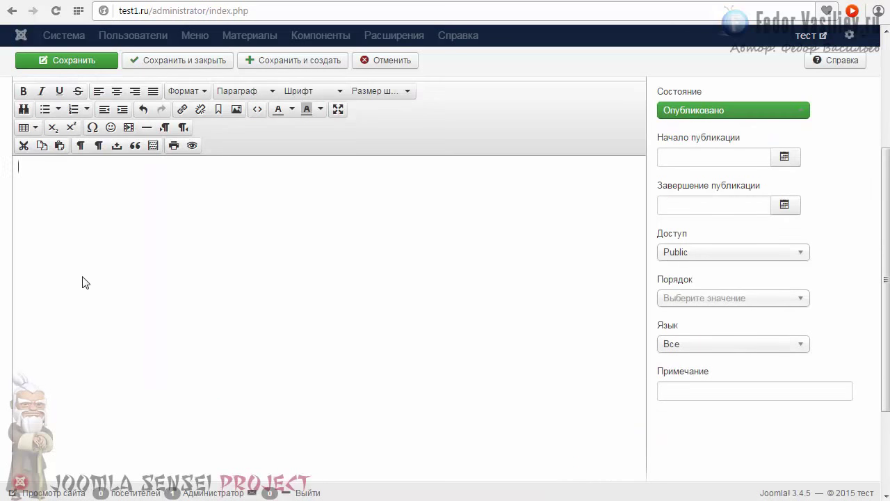
Paste the iframe code again, then reopen the source to find it empty and close it
left_click(257, 111)
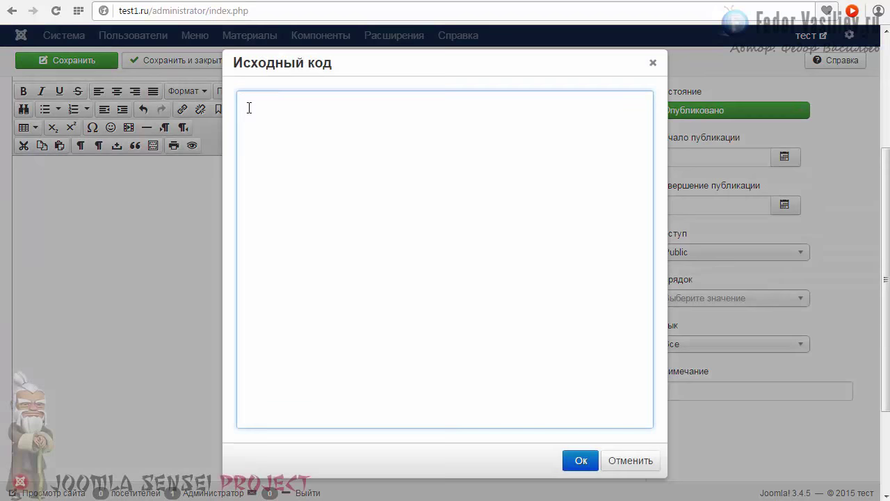
right_click(247, 108)
left_click(302, 187)
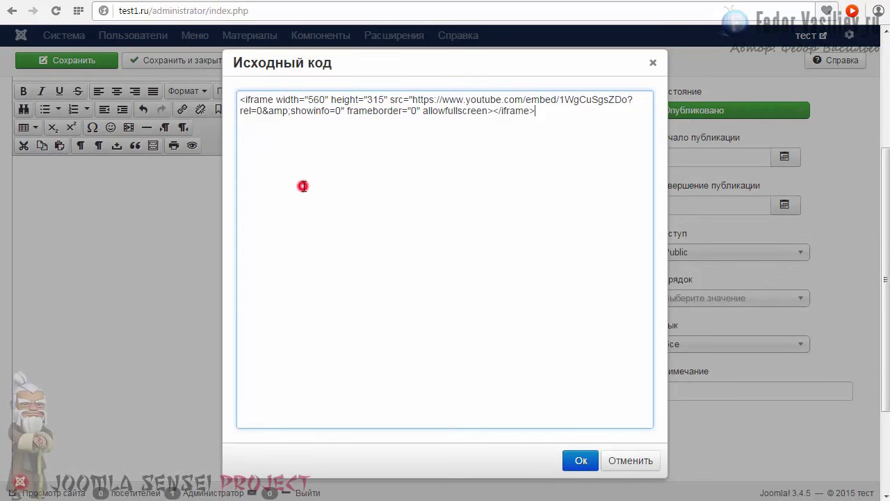
left_click(572, 462)
left_click(255, 110)
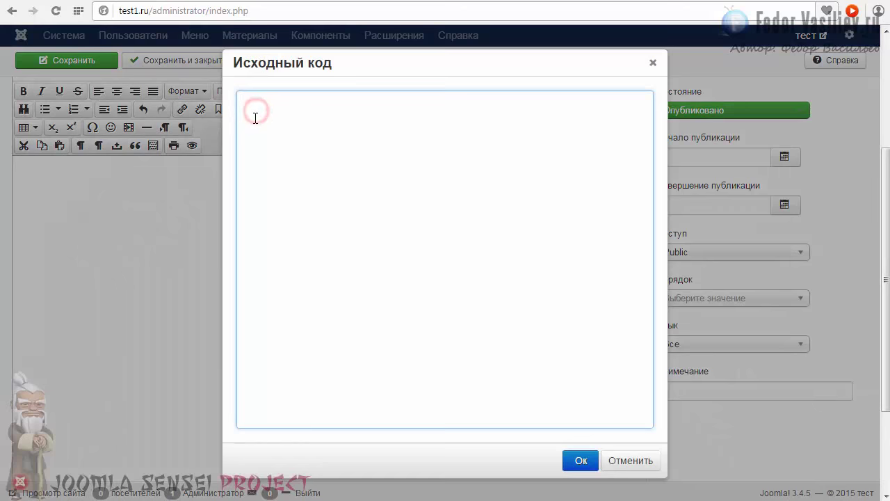
left_click(653, 63)
scroll(360, 211, "up", 3)
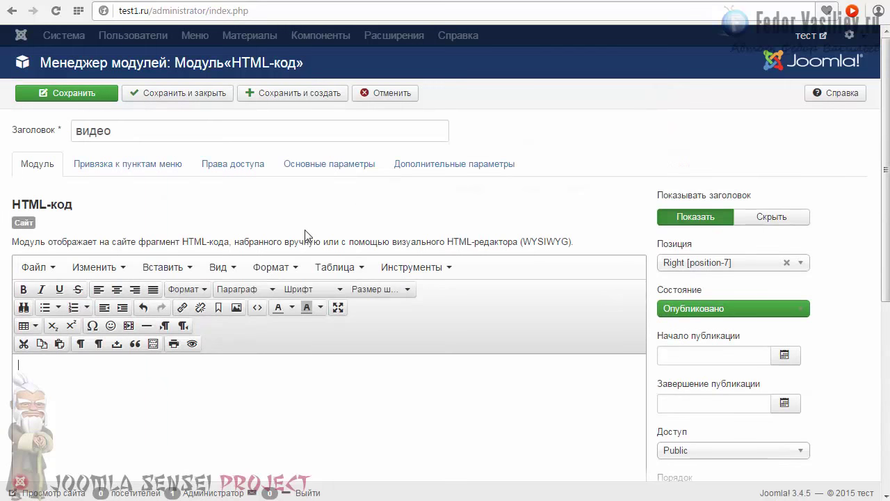
Save and close the видео module, then open the Фильтры текста tab in Общие настройки
left_click(160, 96)
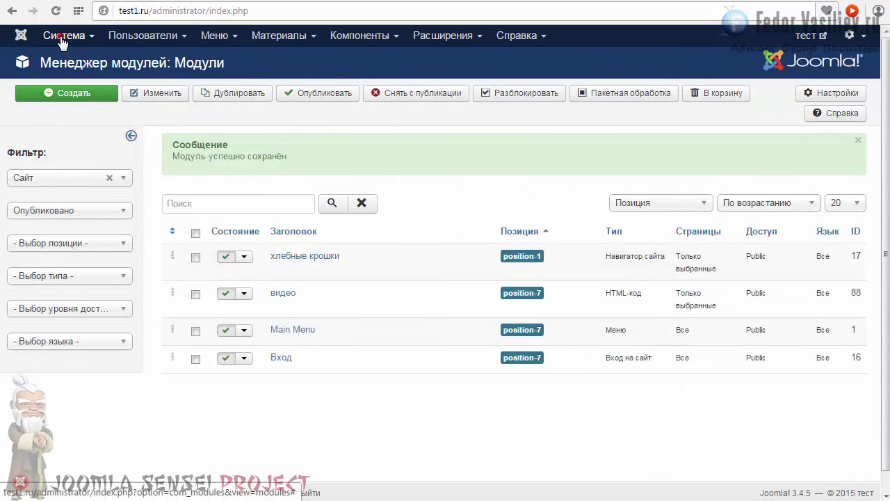
left_click(61, 41)
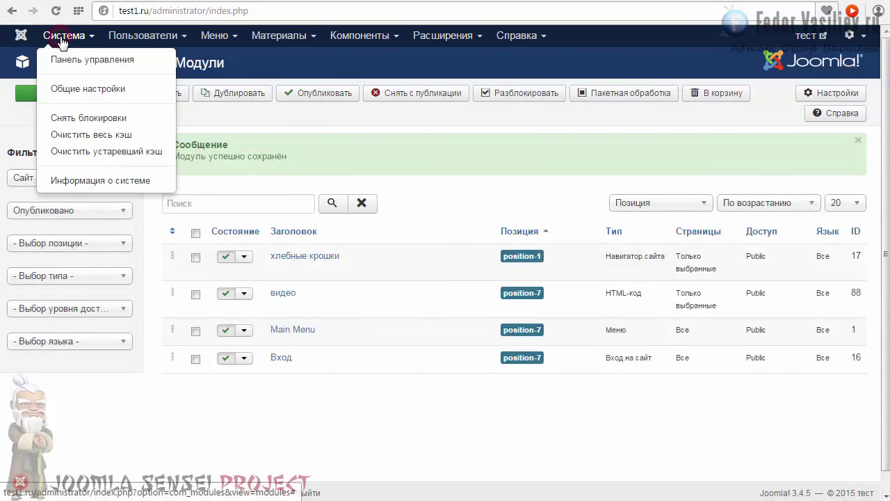
left_click(70, 90)
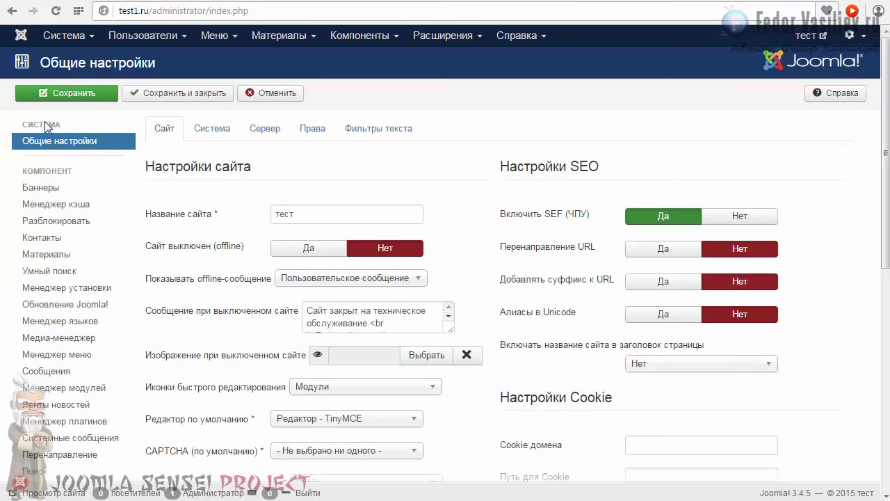
left_click(369, 133)
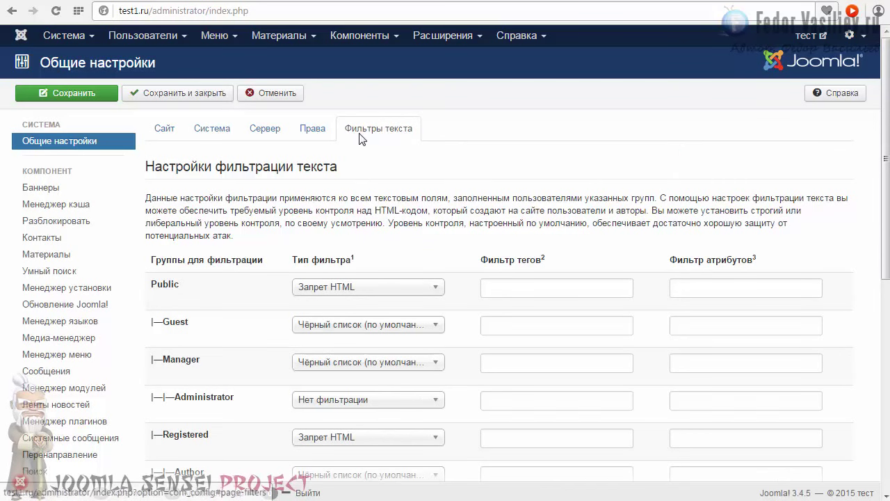
Set the Super Users text filter to Нет фильтрации
scroll(400, 146, "down", 3)
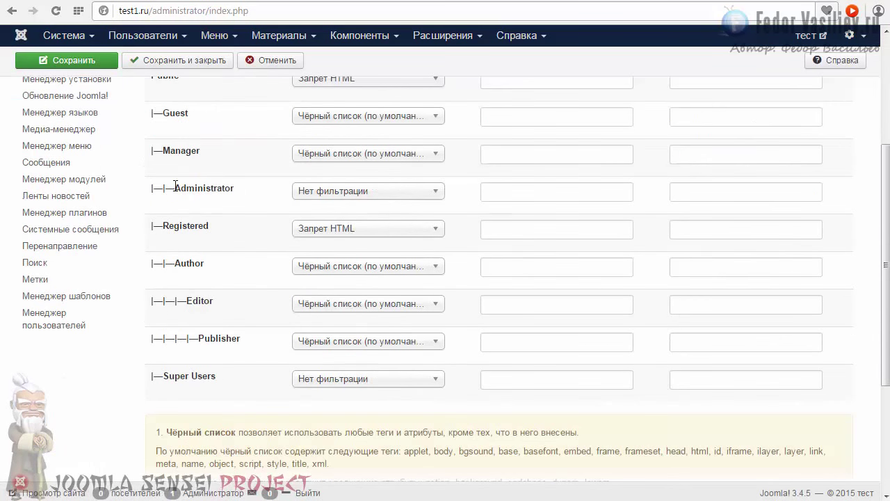
scroll(230, 367, "down", 2)
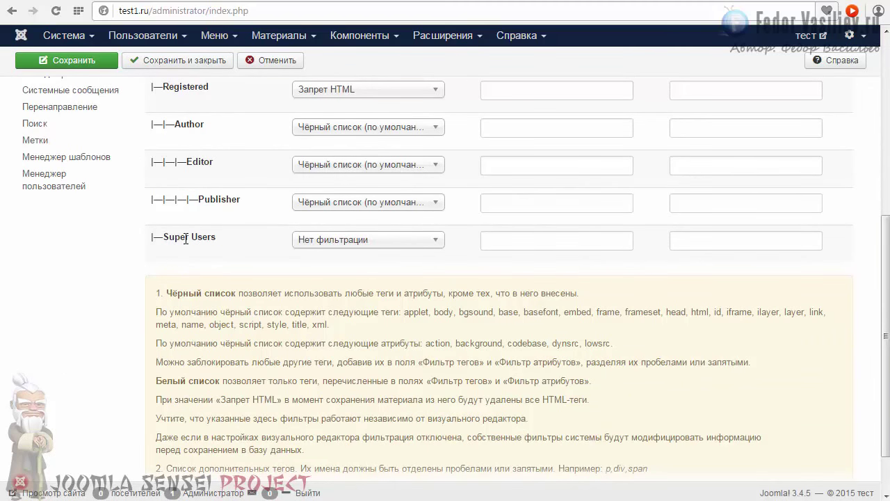
left_click(310, 242)
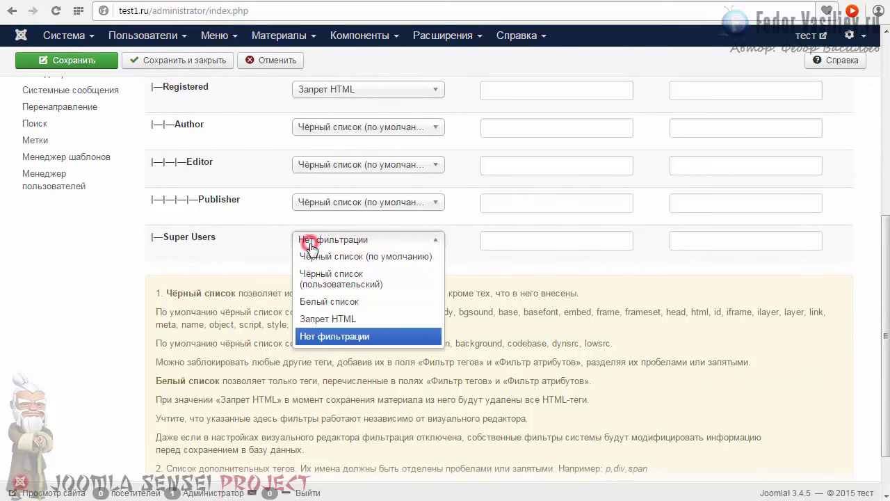
left_click(338, 338)
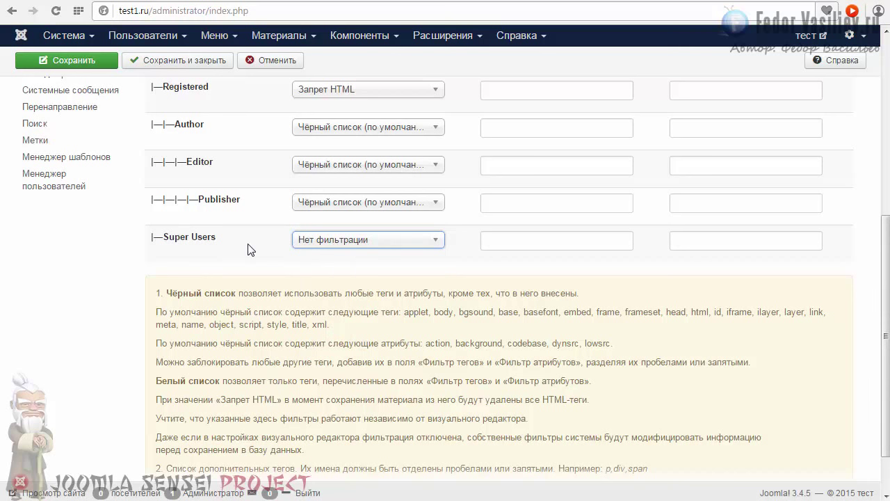
scroll(260, 266, "up", 1)
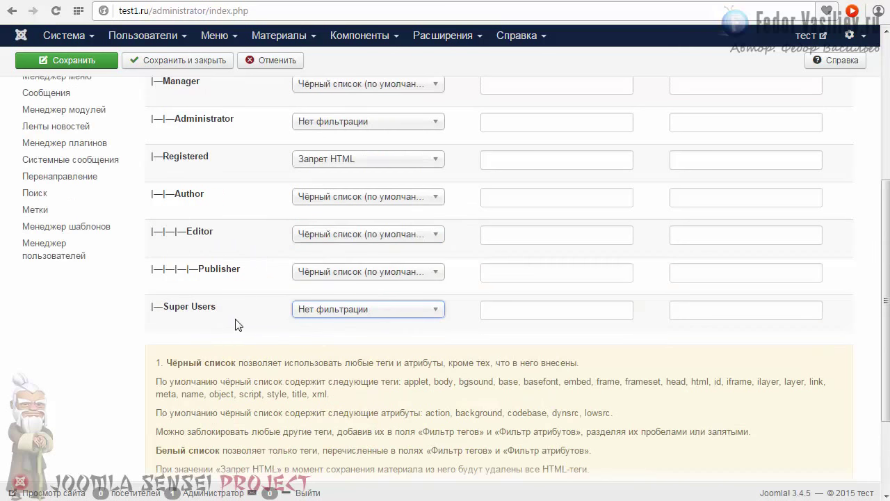
scroll(203, 397, "up", 1)
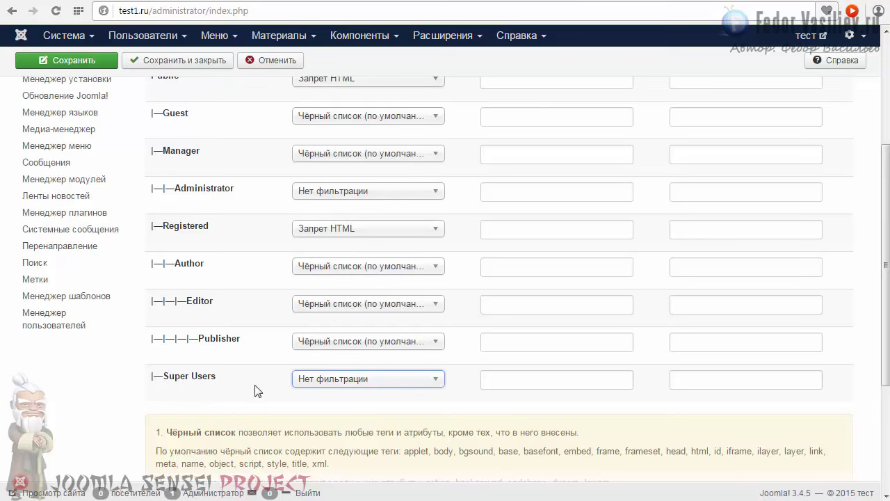
scroll(255, 390, "up", 3)
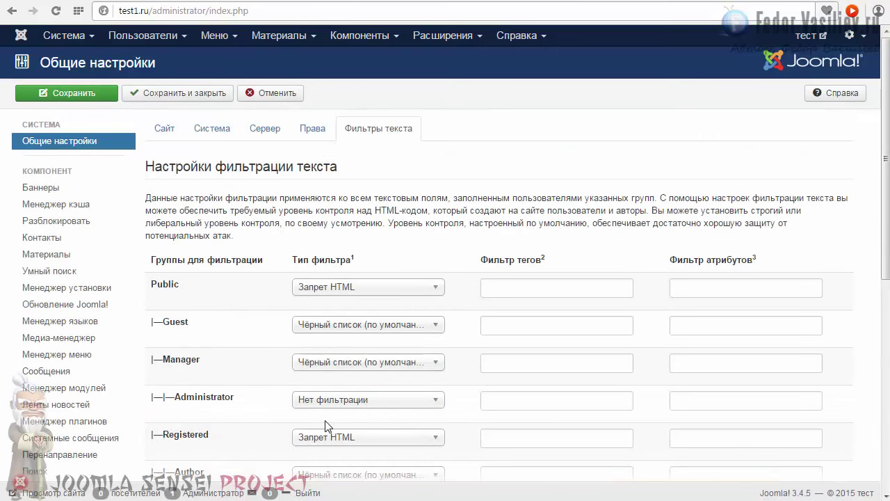
scroll(327, 424, "down", 3)
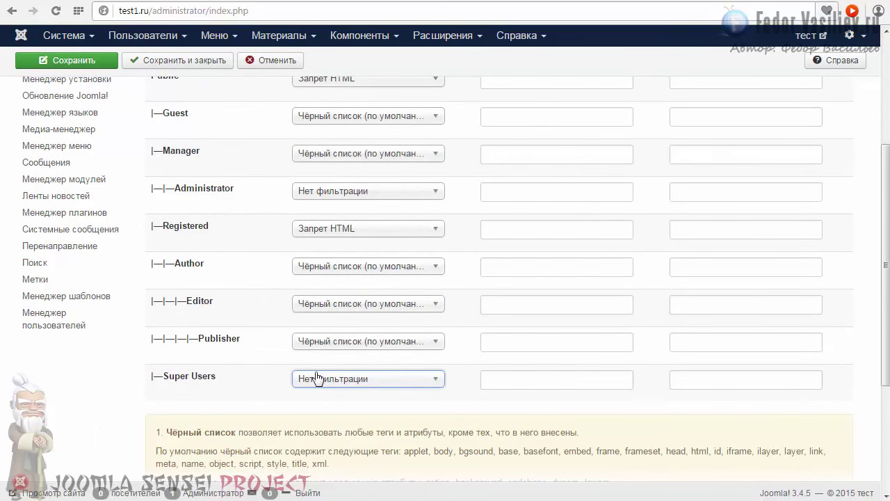
scroll(312, 379, "up", 3)
Save the global configuration and open Редактор - TinyMCE from the plugins filtered to Включено
left_click(172, 93)
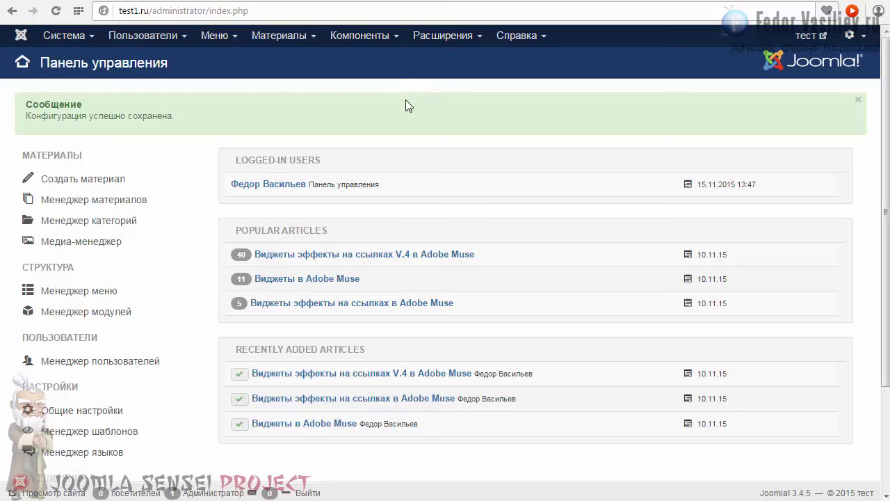
left_click(427, 36)
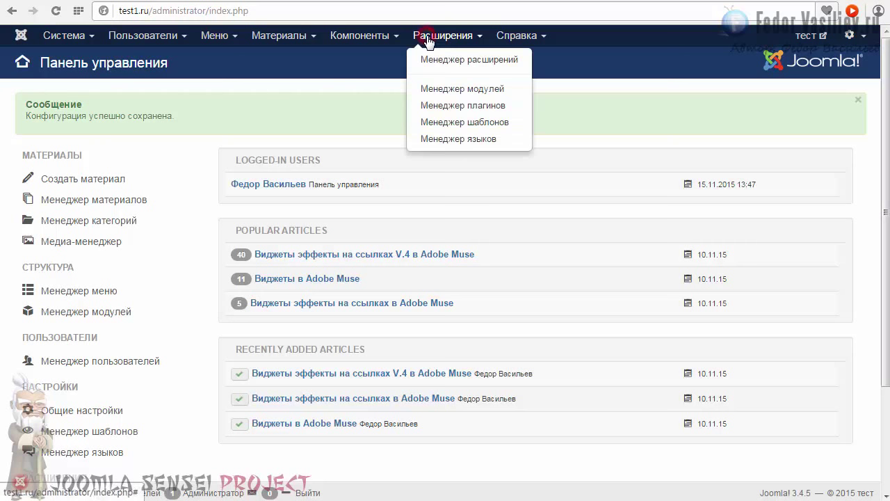
left_click(457, 105)
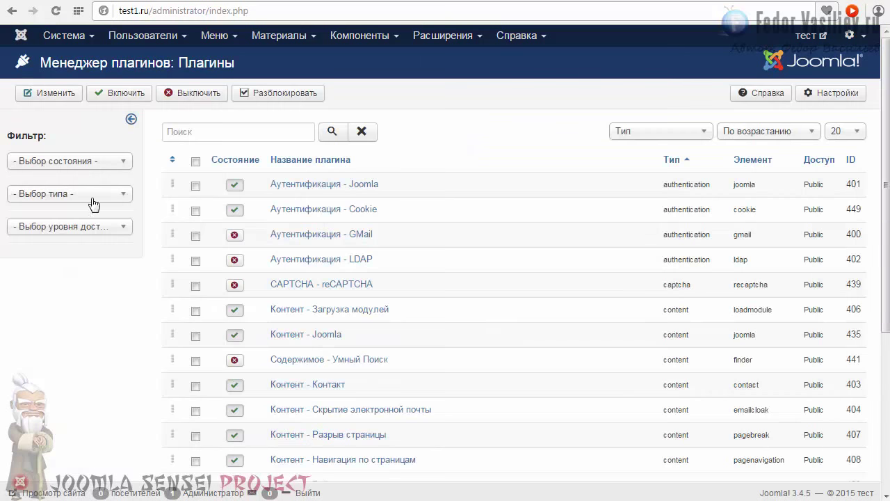
left_click(82, 161)
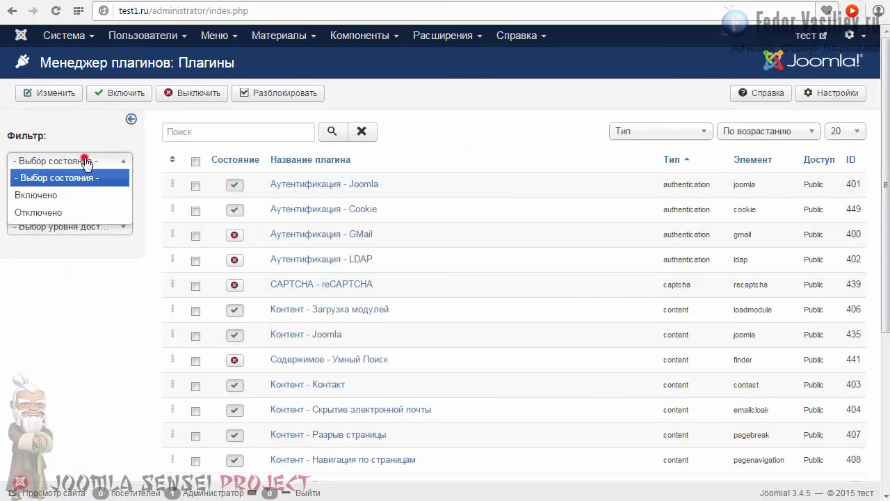
left_click(43, 197)
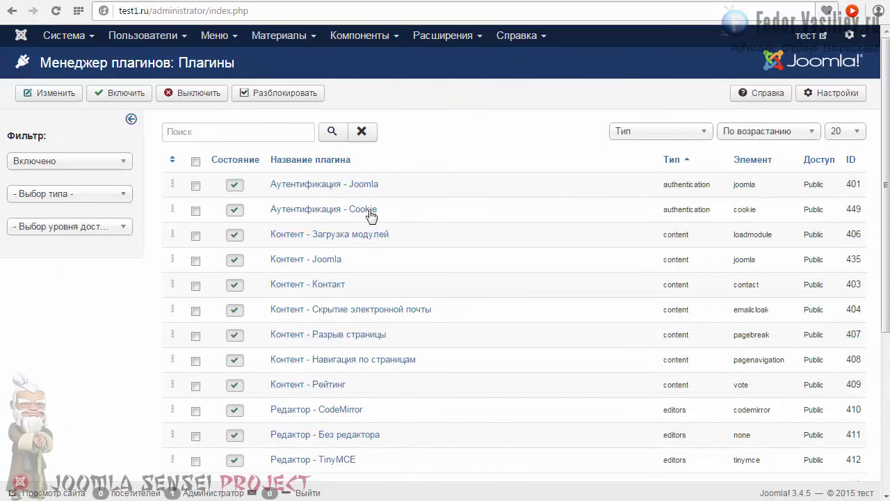
scroll(446, 214, "down", 4)
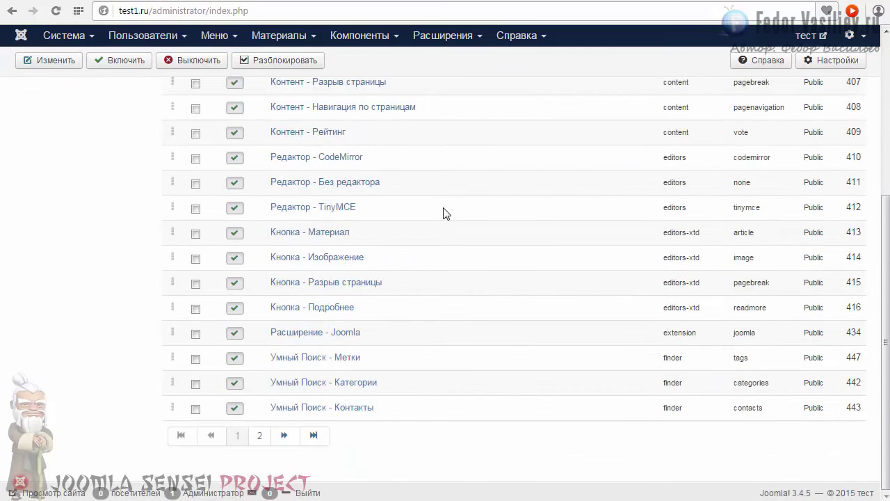
left_click(325, 209)
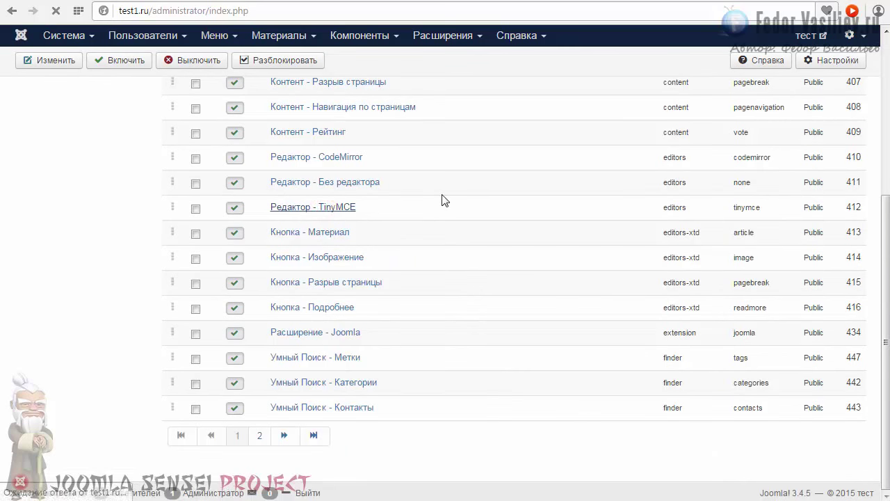
Locate the Запрещённые теги field and select its script and iframe entries
scroll(429, 211, "down", 5)
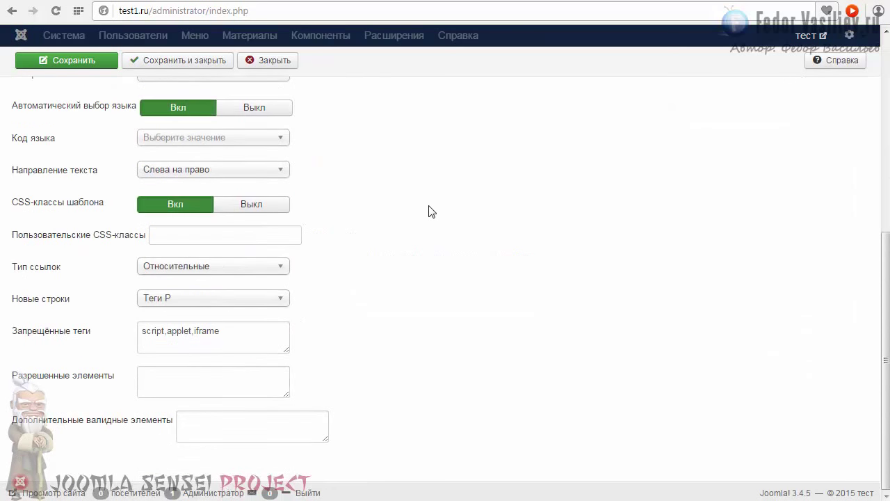
mouse_move(26, 339)
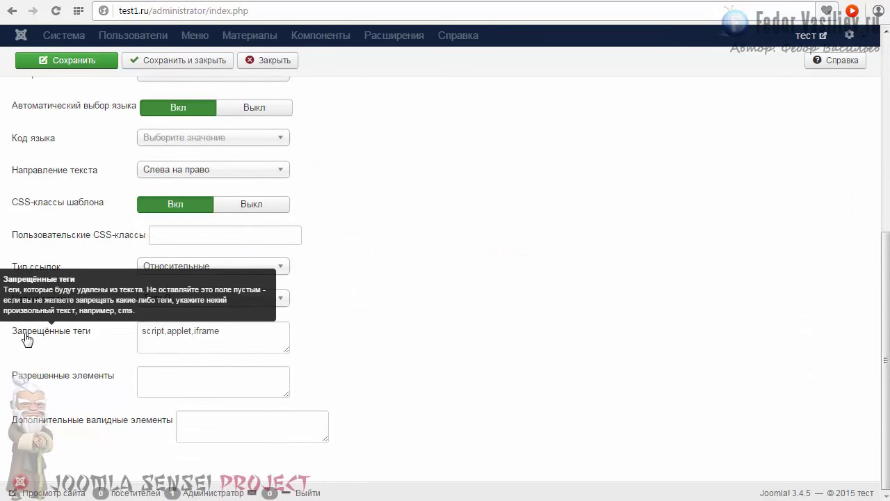
double_click(165, 330)
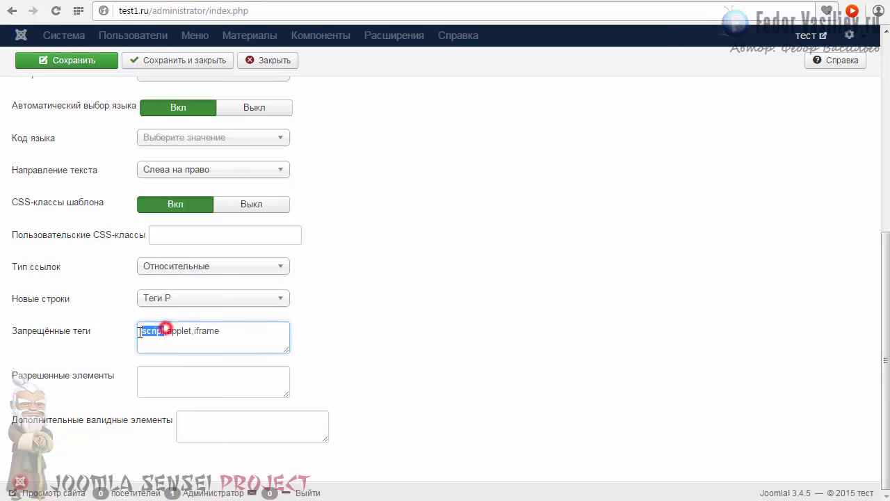
left_click(202, 337)
left_click_drag(228, 331, 112, 336)
left_click(174, 332)
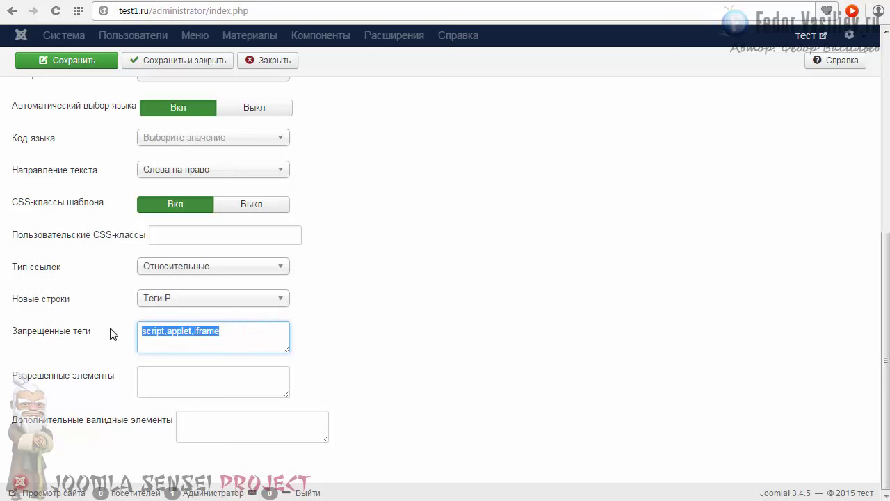
left_click(161, 332)
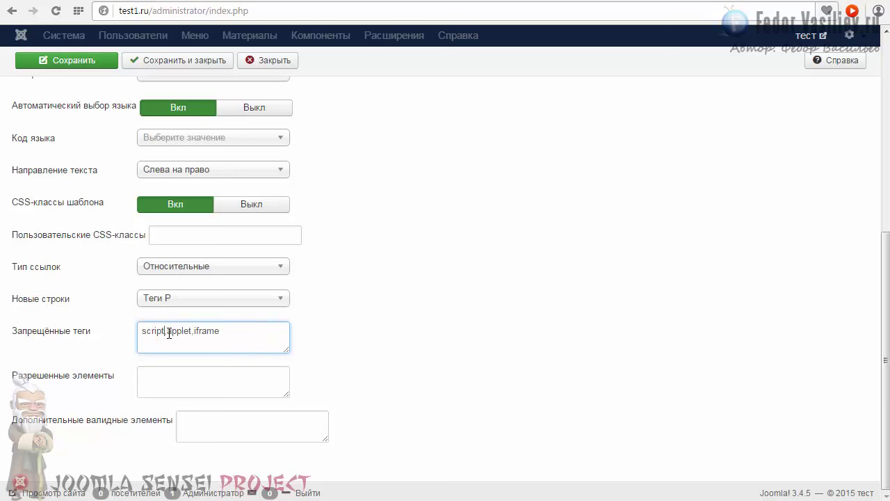
Delete 'script,' and 'iframe' from Запрещённые теги, leaving only 'applet'
left_click_drag(165, 330, 115, 338)
key("BackSpace")
double_click(200, 332)
key("BackSpace")
double_click(182, 336)
left_click(191, 336)
scroll(315, 354, "up", 5)
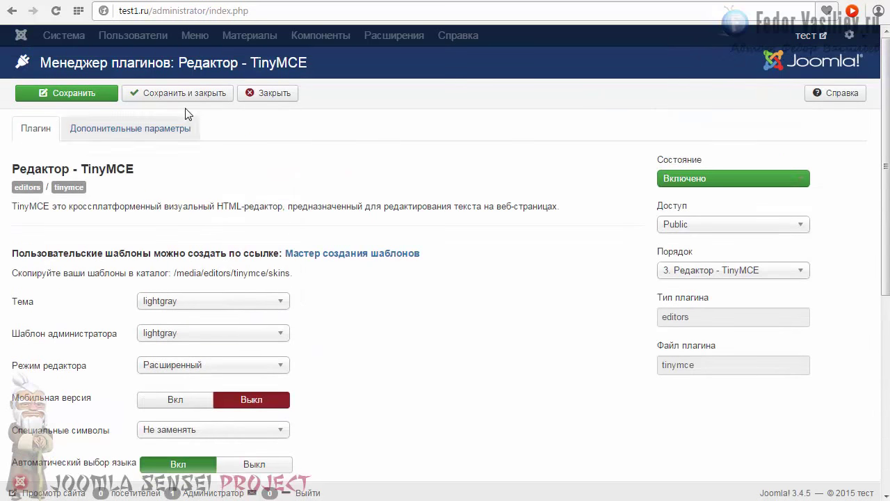